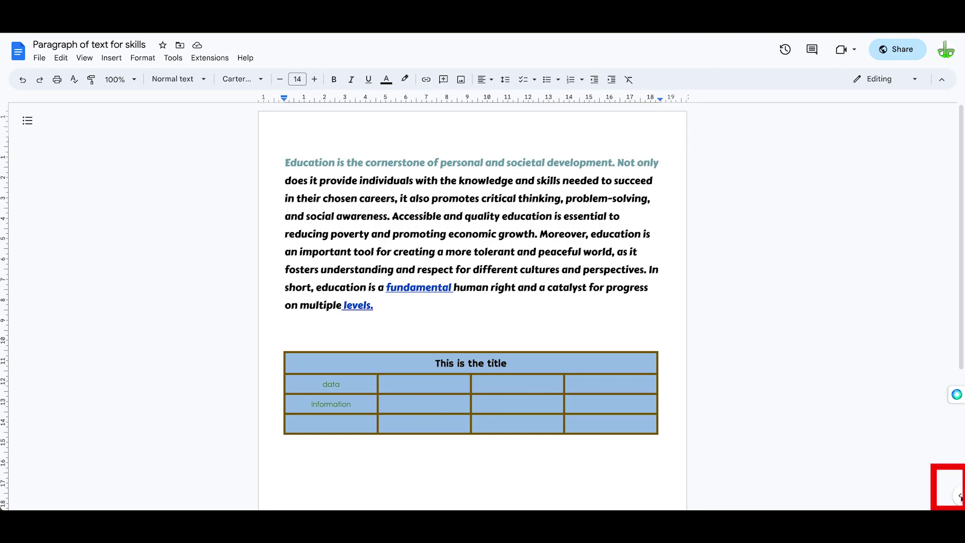
# Reveal the side panel offering Keep, Tasks, Contacts and Maps beside the document.
pyautogui.click(960, 494)
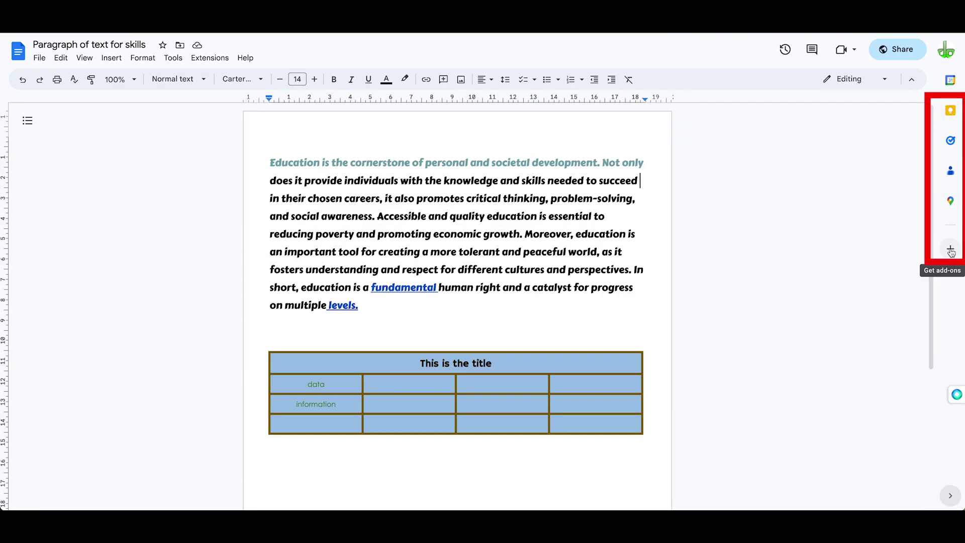
# Open Google Keep beside the document and start a new note linked to it.
pyautogui.click(951, 113)
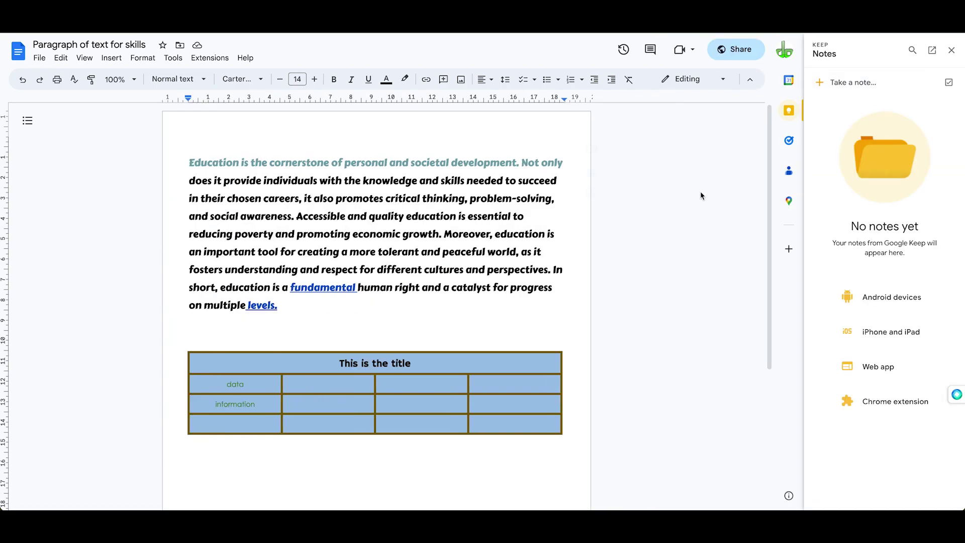
pyautogui.click(829, 85)
# Begin titling the new linked note 'Thoughts on this document'.
pyautogui.click(835, 85)
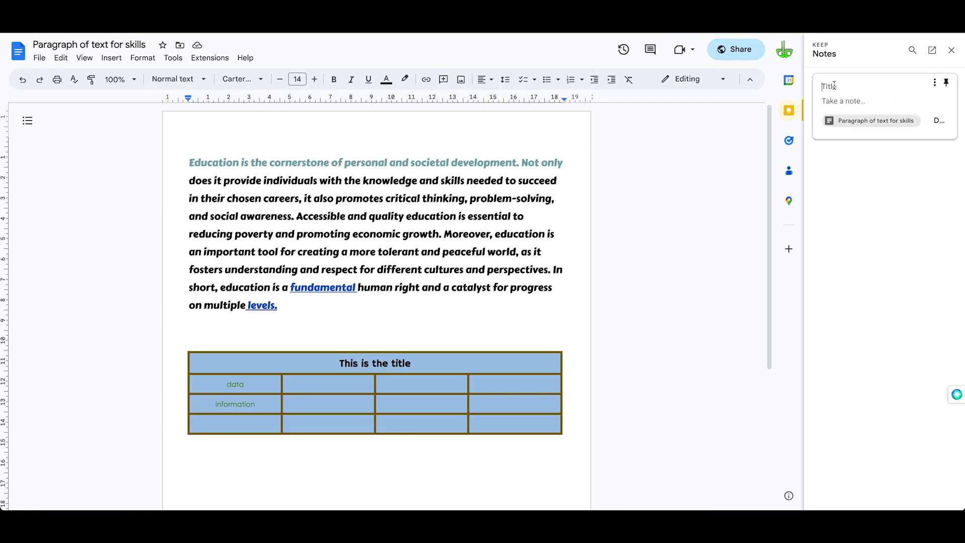
pyautogui.write('Thoughts on t')
pyautogui.write('his')
pyautogui.write('document')
pyautogui.write('This')
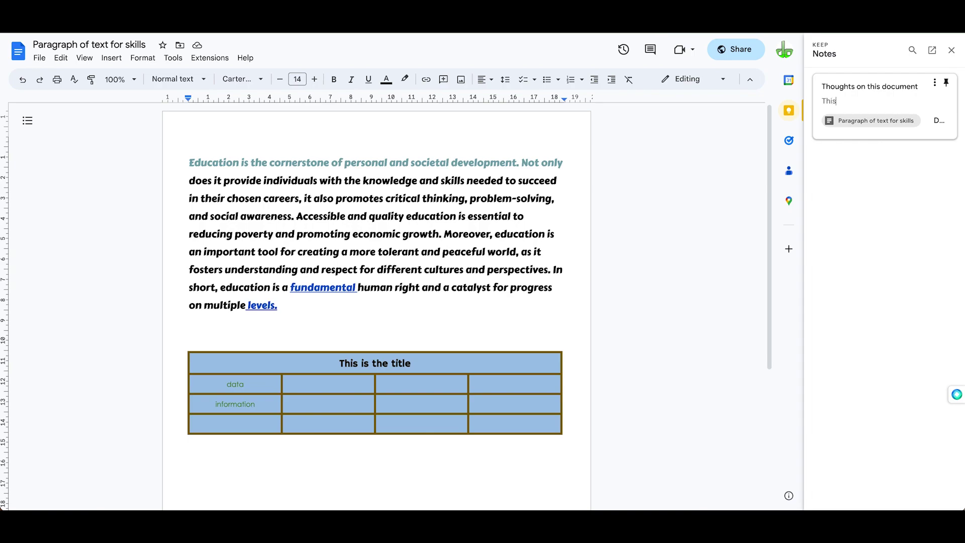
pyautogui.write(' isn informativ')
pyautogui.write(' bit o')
pyautogui.write('f information')
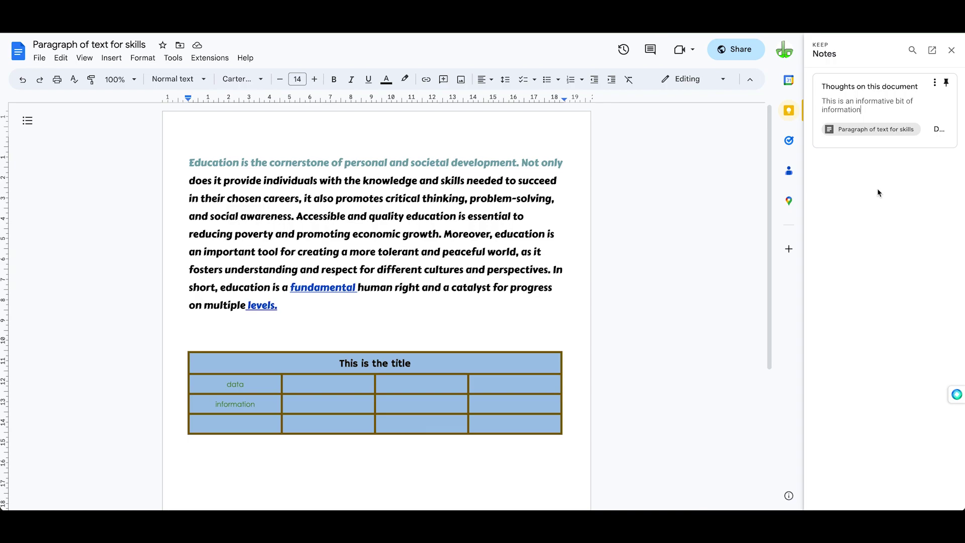
# Finish the note with body text 'This is an informative bit of information'.
pyautogui.click(603, 179)
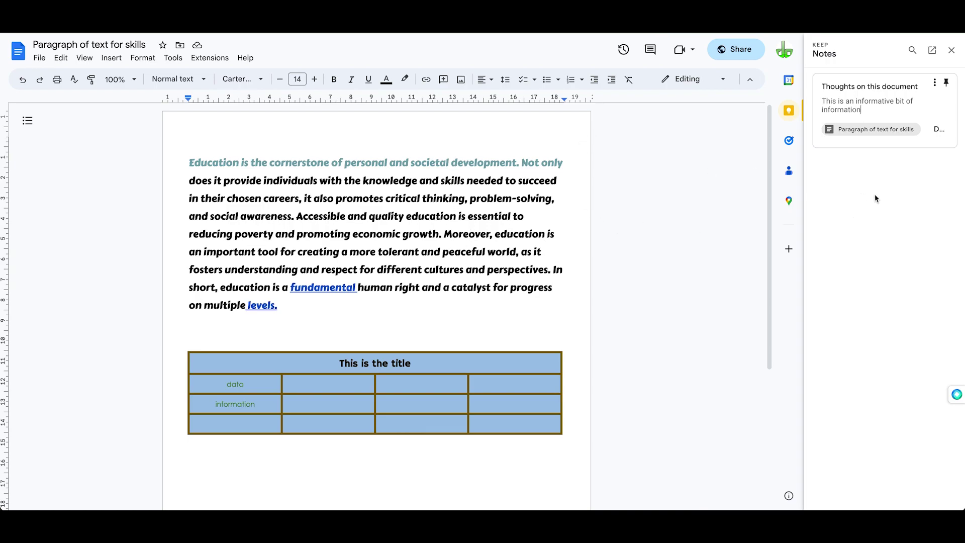